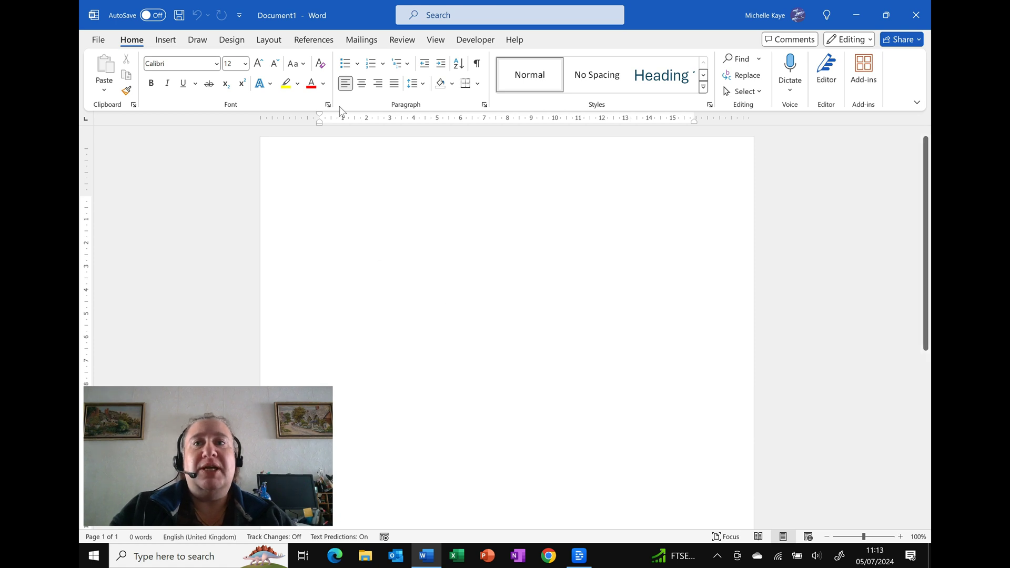
Step: Open the Quick Access Toolbar page of Word Options through More Commands
left_click(238, 15)
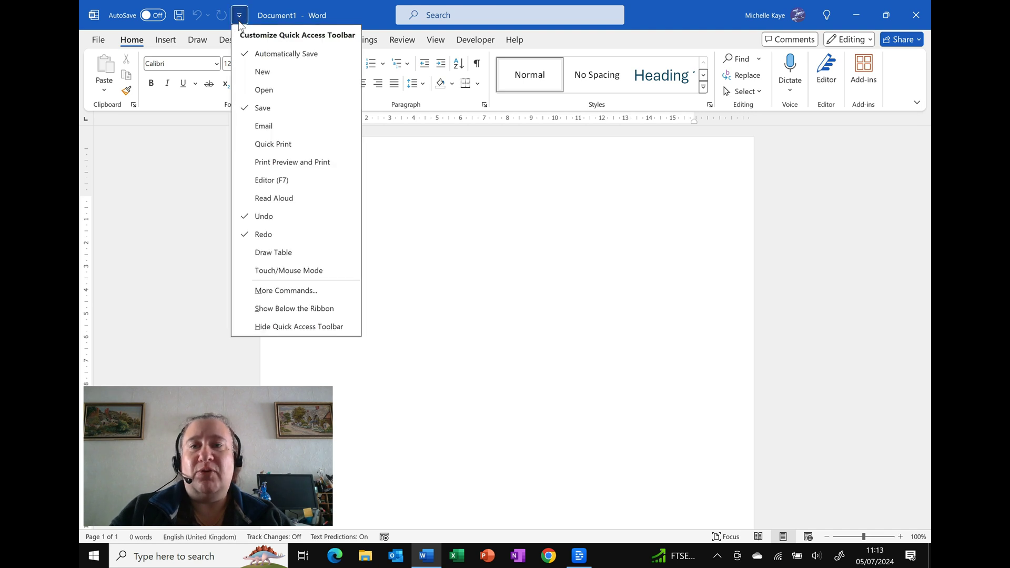
left_click(269, 292)
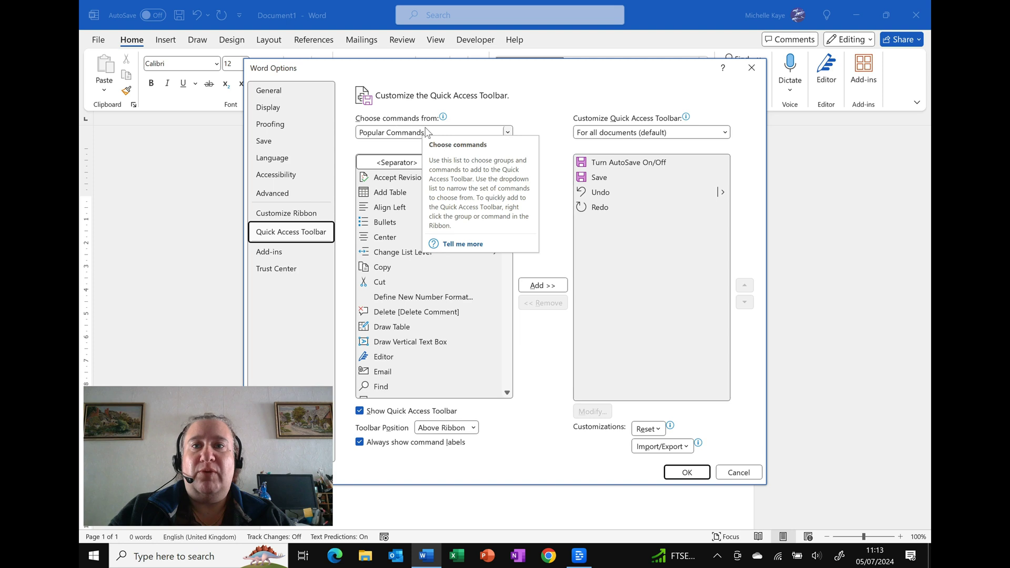
Step: Show All Commands in the command list and select List Commands
left_click(449, 134)
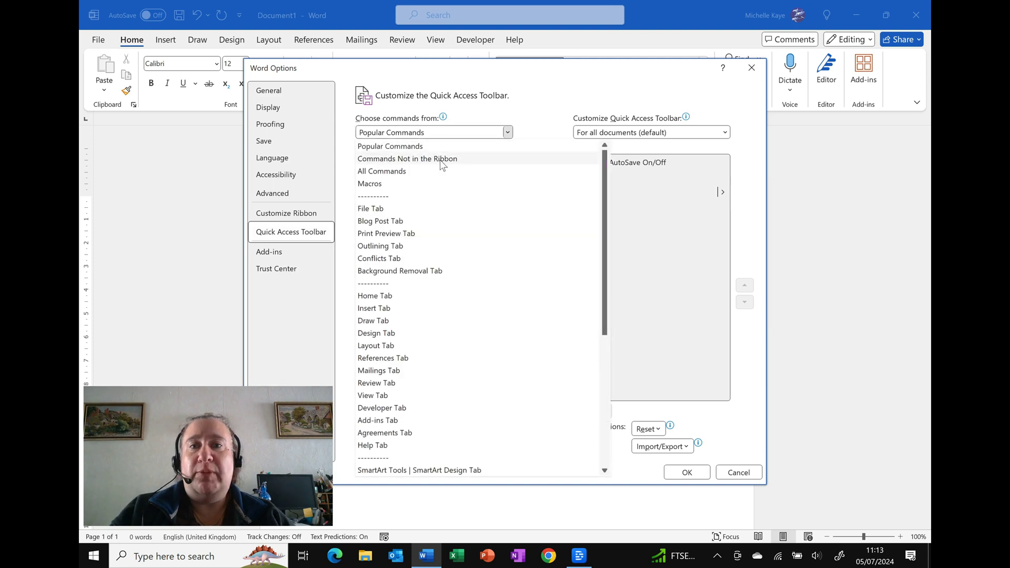
key("Escape")
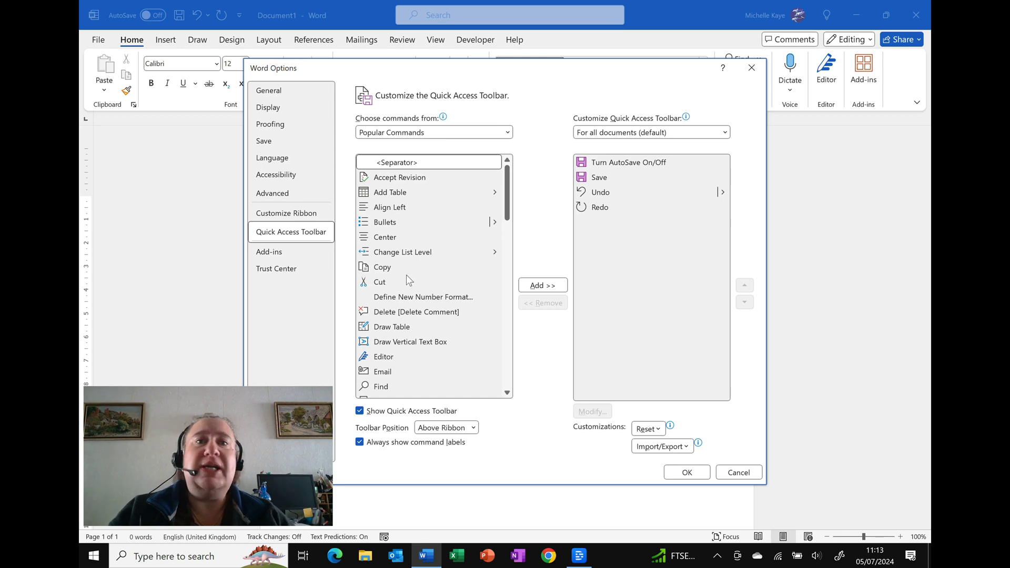
left_click(425, 313)
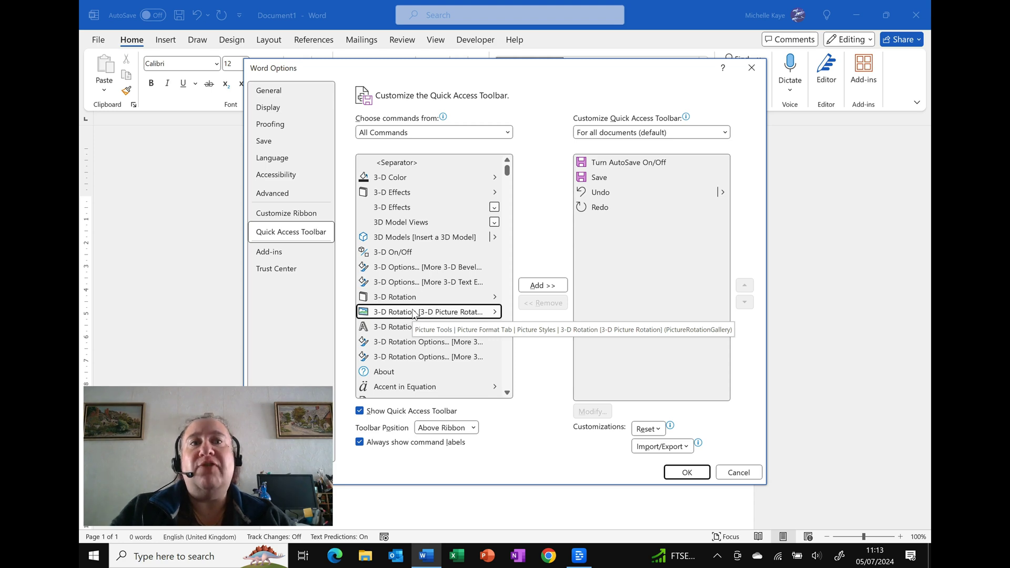
key("l")
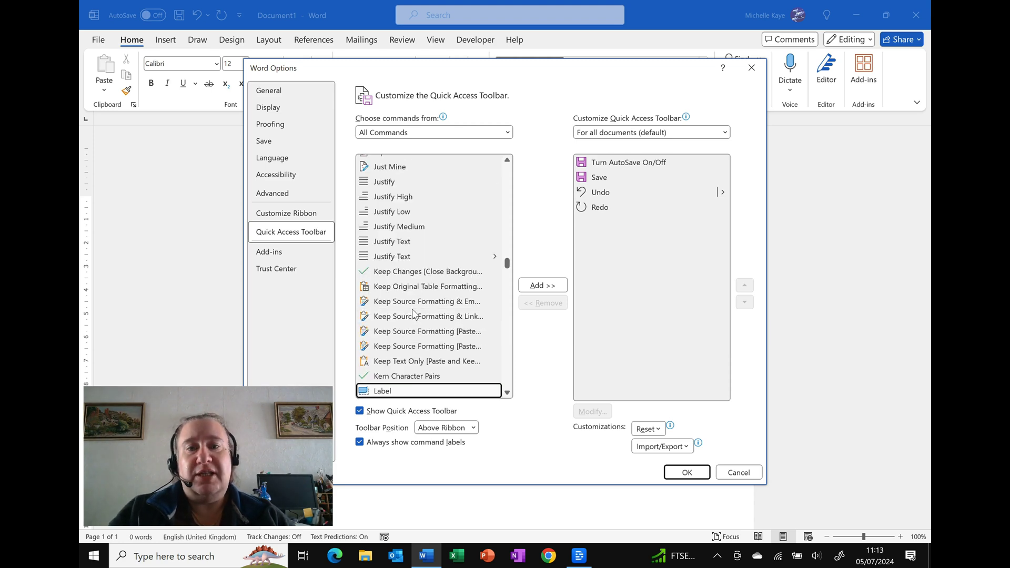
key("i")
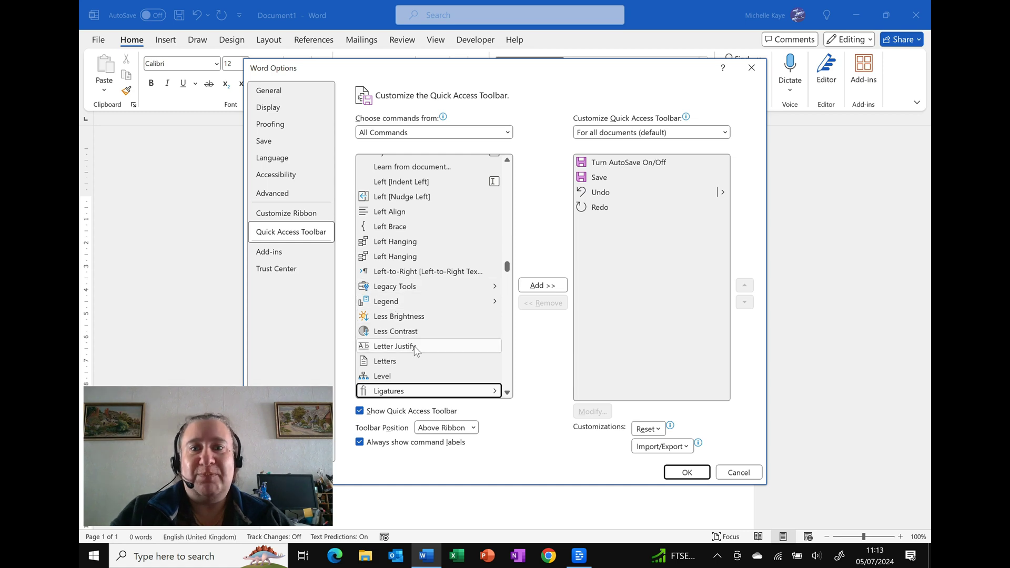
scroll(414, 346, "down", 1)
scroll(415, 345, "down", 1)
scroll(415, 345, "down", 1)
scroll(414, 345, "down", 1)
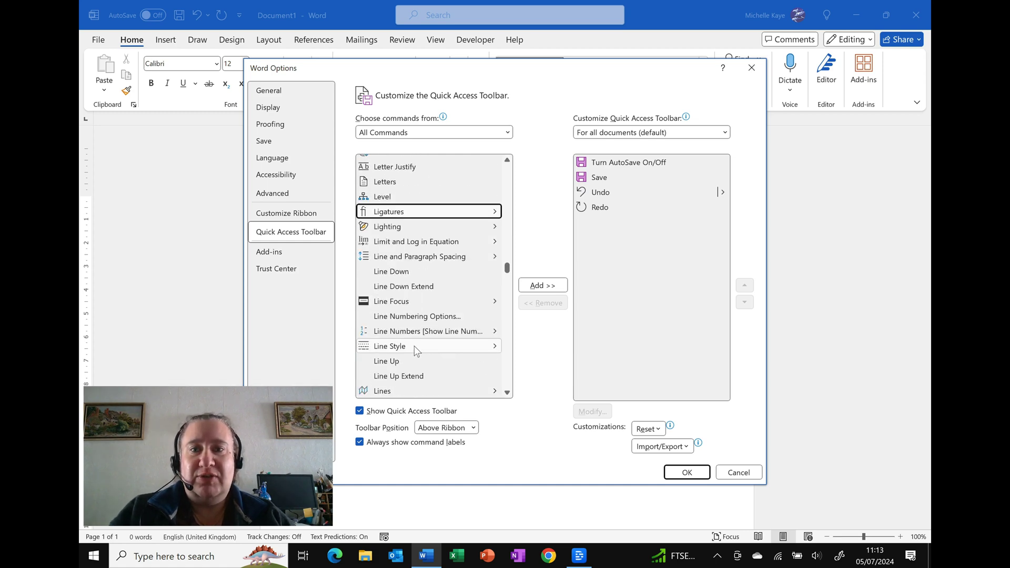
scroll(414, 346, "down", 1)
scroll(414, 346, "down", 2)
scroll(414, 346, "down", 2)
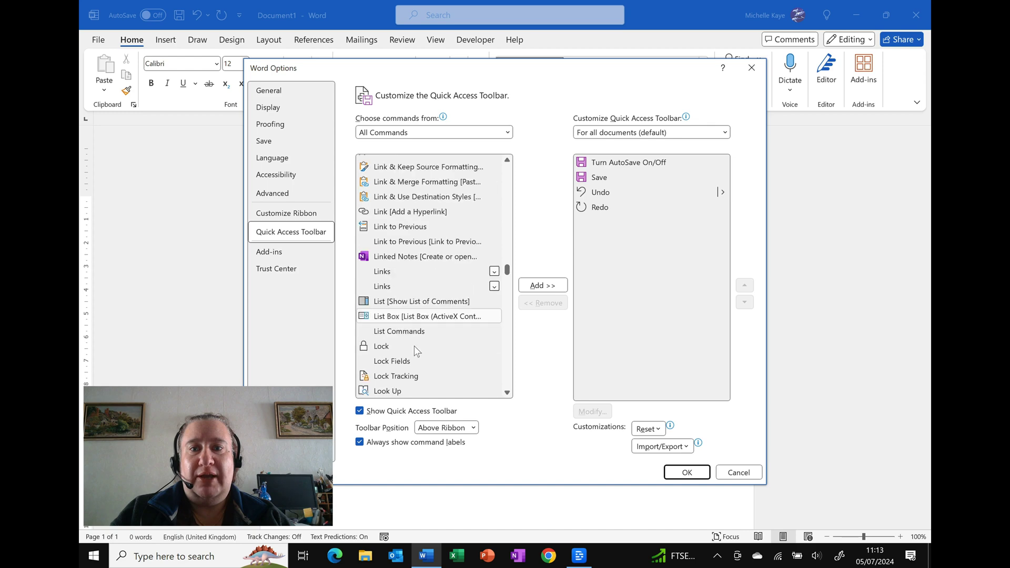
scroll(414, 346, "down", 1)
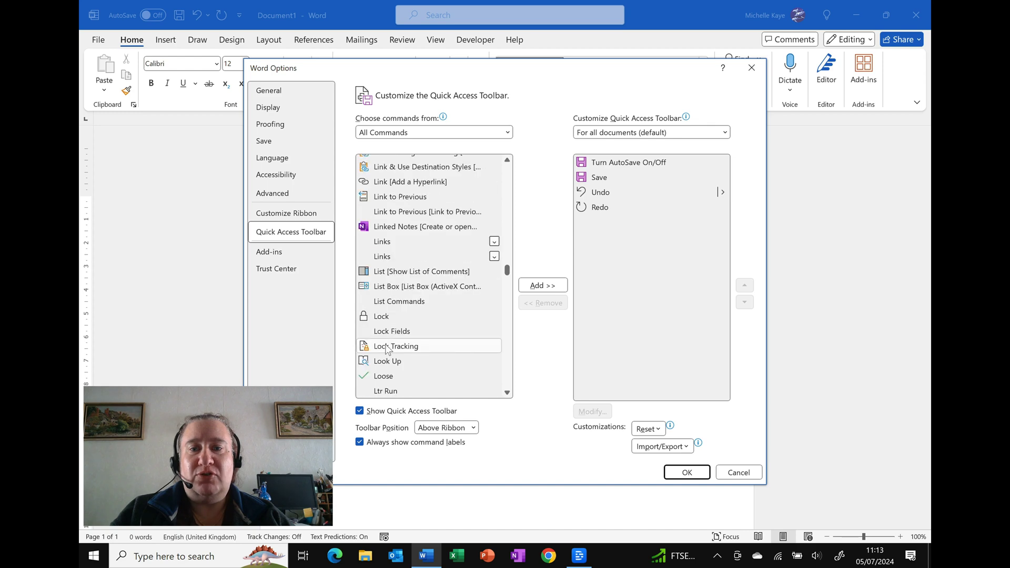
left_click(408, 304)
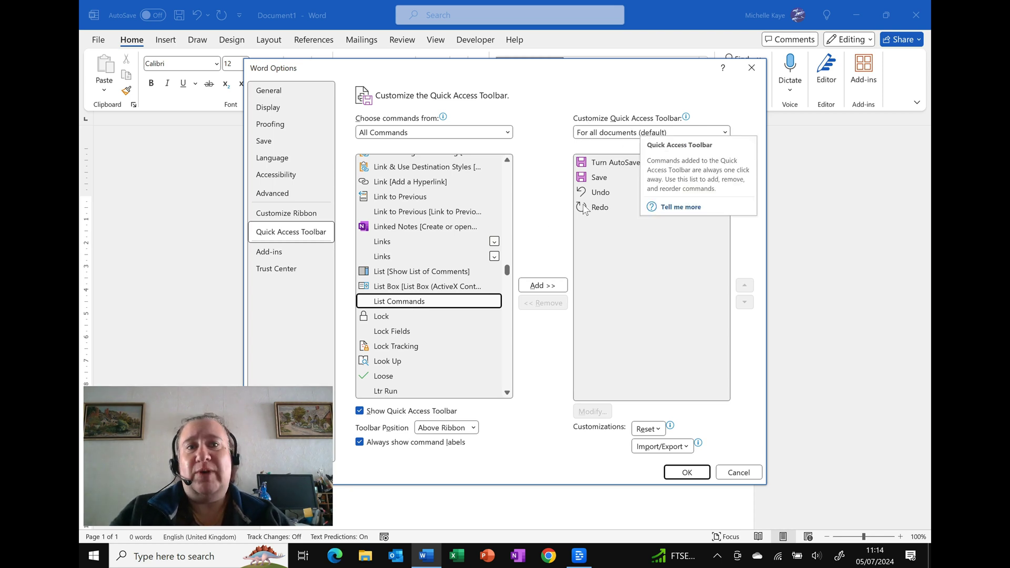
Step: Add List Commands to the Quick Access Toolbar and confirm with OK
left_click(541, 287)
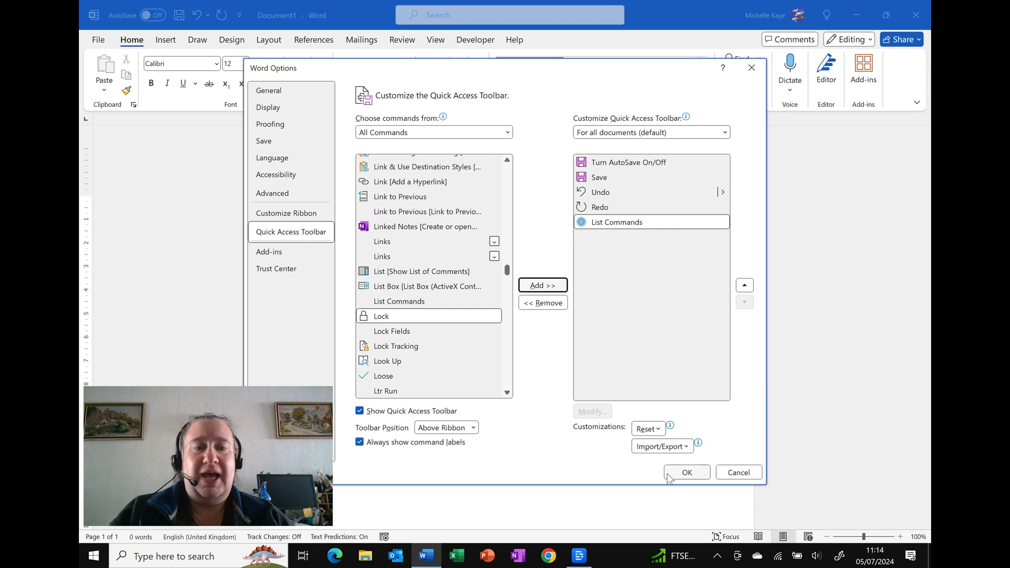
left_click(684, 474)
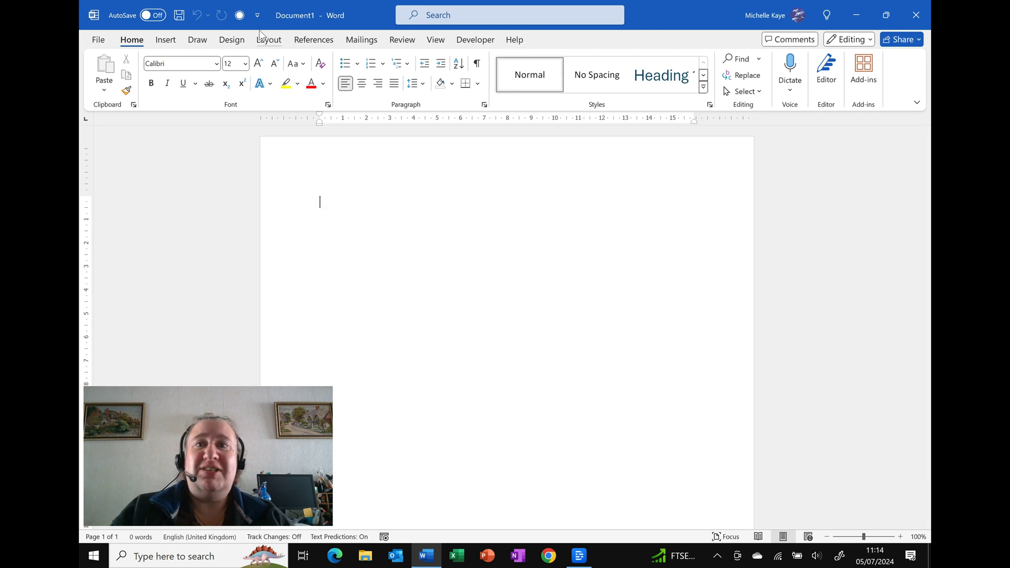
Step: Run List Commands with All Word commands to produce the command table document
left_click(239, 16)
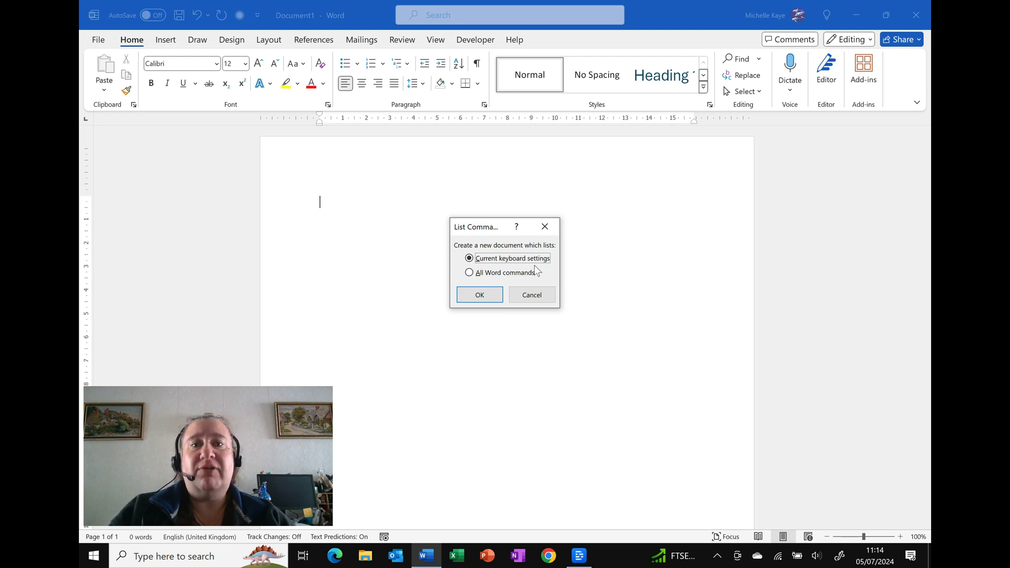
left_click(507, 274)
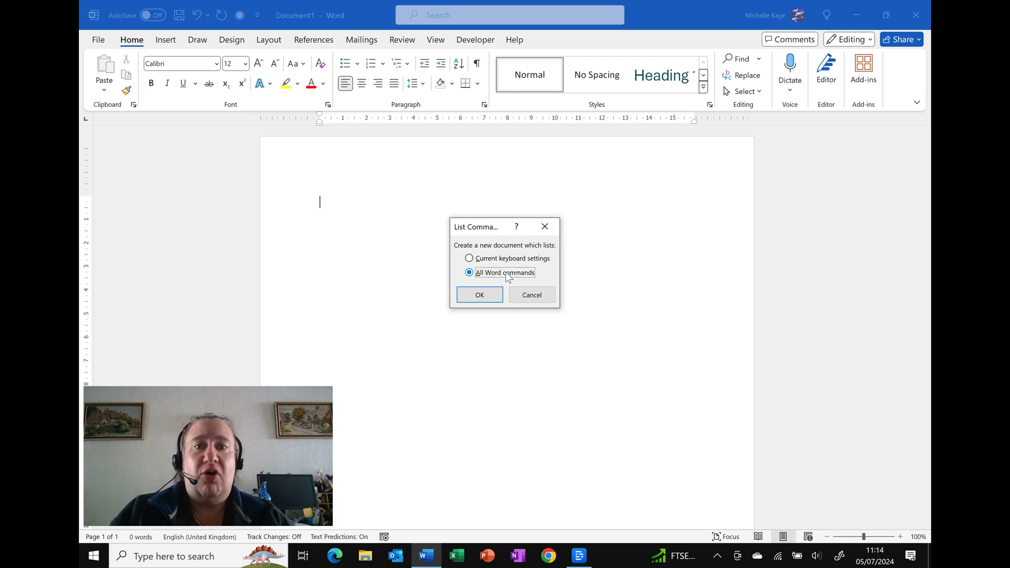
left_click(479, 300)
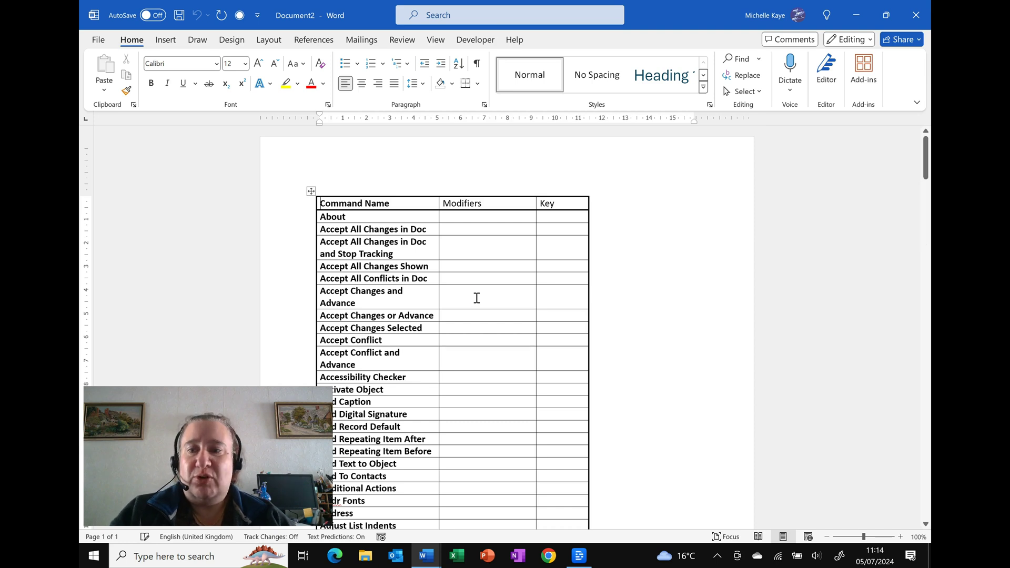
Step: Select All Caps' Ctrl+Shift+ modifier in the table, then list current keyboard settings
left_click(623, 392)
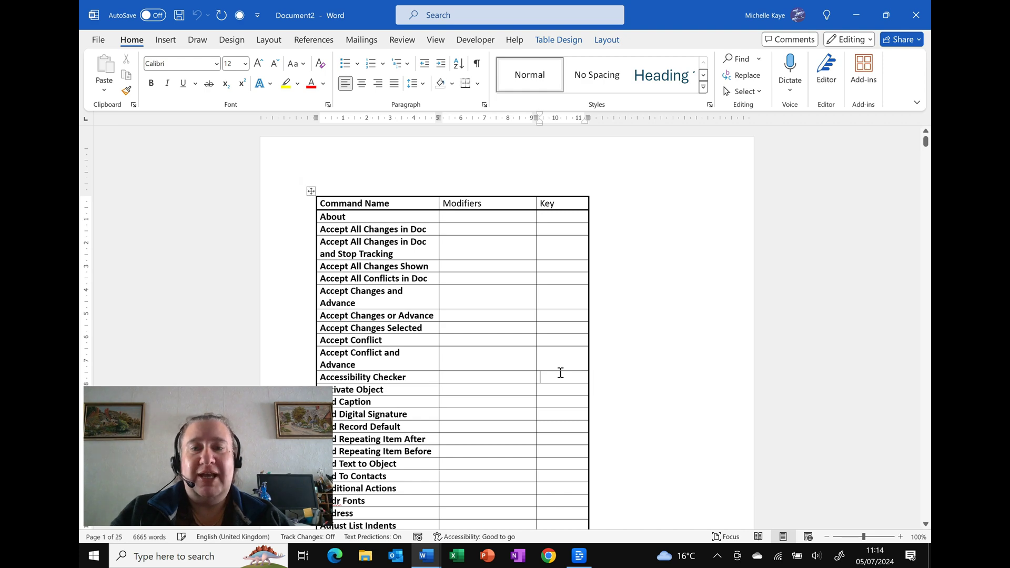
scroll(560, 373, "down", 5)
scroll(561, 372, "down", 6)
scroll(560, 372, "down", 2)
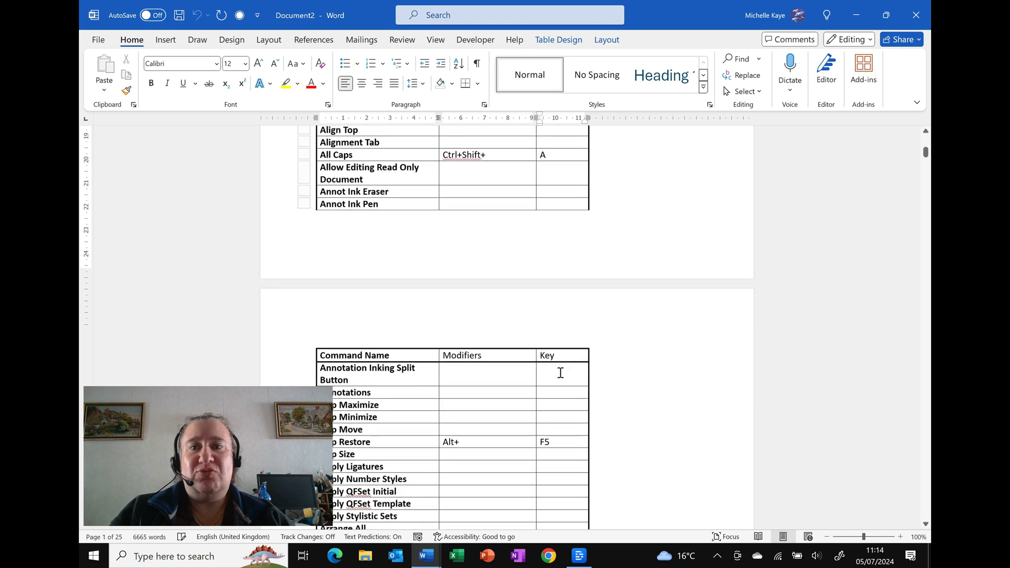
scroll(561, 372, "up", 1)
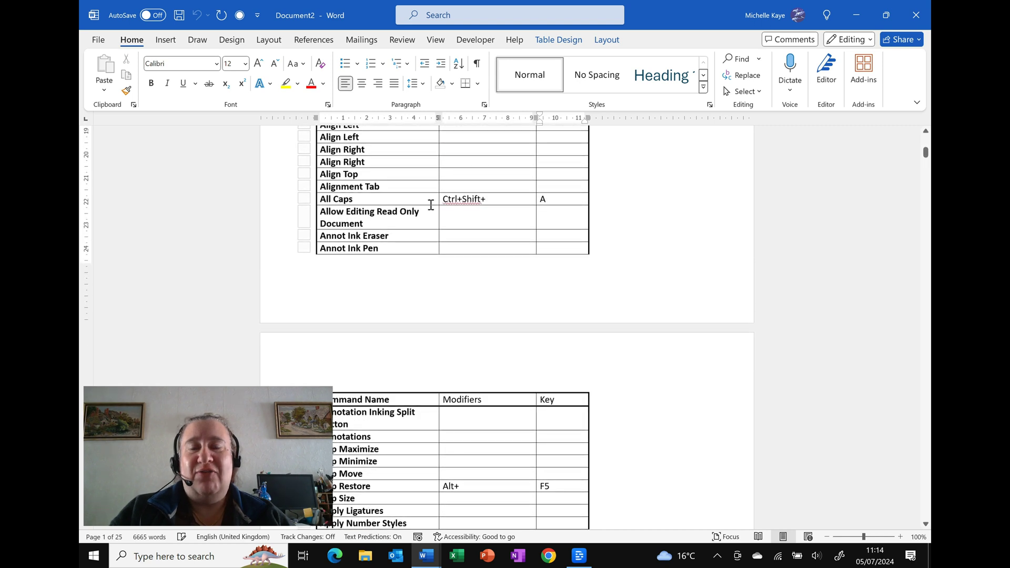
left_click_drag(439, 203, 467, 205)
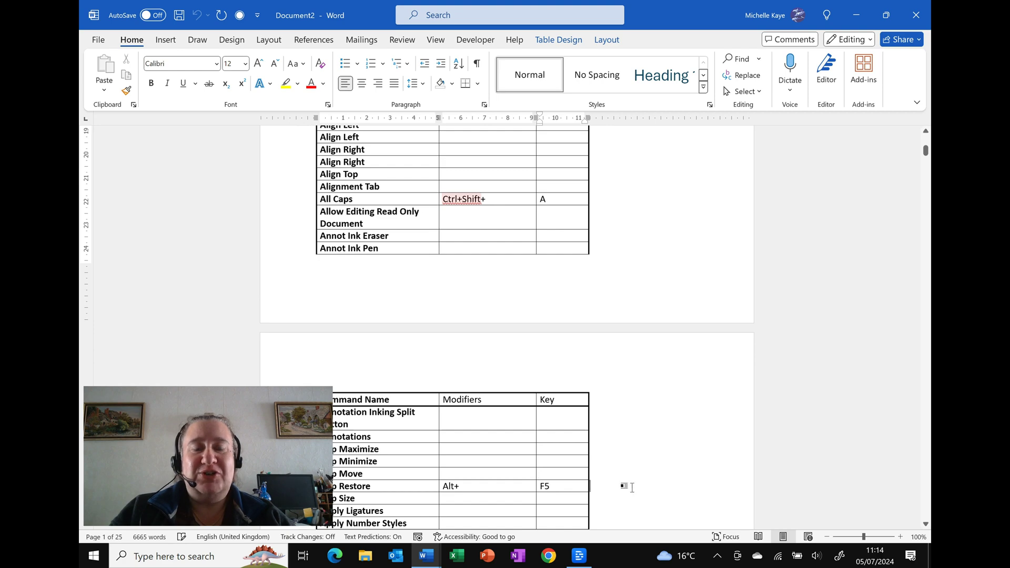
scroll(632, 486, "down", 3)
scroll(631, 487, "down", 6)
scroll(631, 487, "down", 5)
scroll(631, 487, "down", 2)
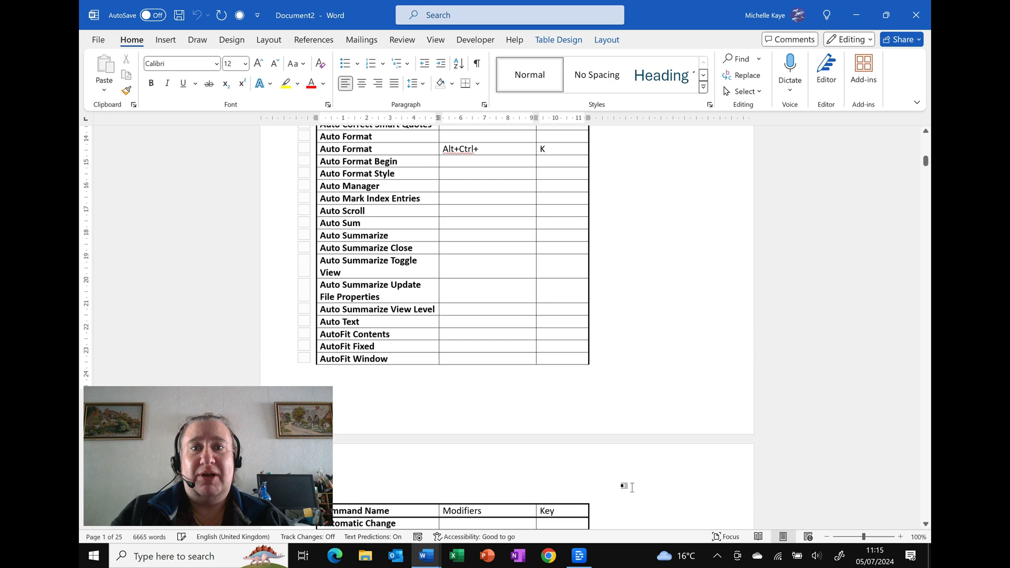
scroll(631, 487, "down", 10)
scroll(631, 487, "down", 3)
scroll(631, 487, "down", 2)
scroll(631, 487, "down", 4)
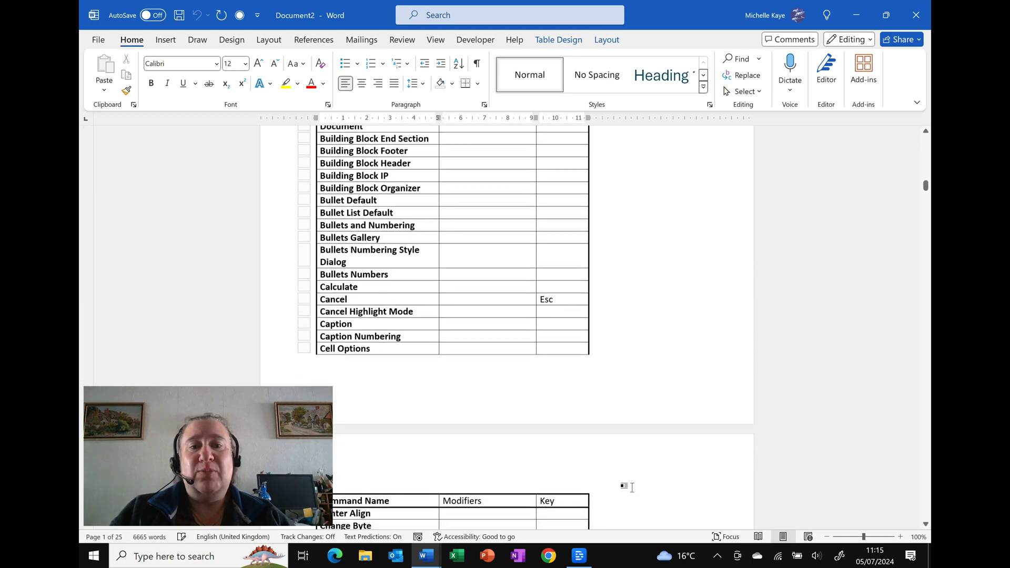
scroll(632, 487, "down", 6)
scroll(631, 487, "down", 3)
scroll(627, 484, "down", 3)
scroll(628, 485, "down", 4)
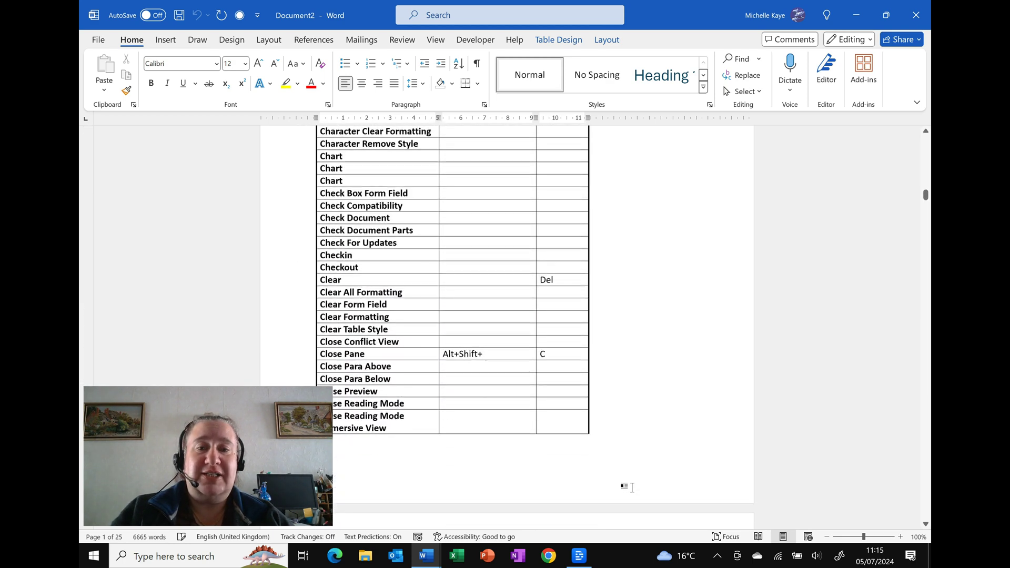
scroll(616, 482, "down", 1)
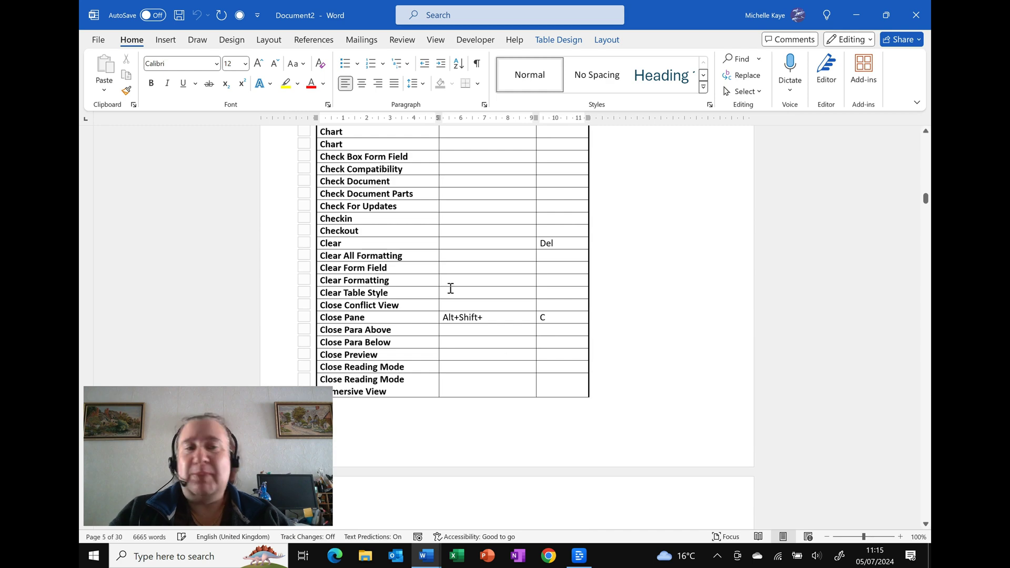
left_click(240, 15)
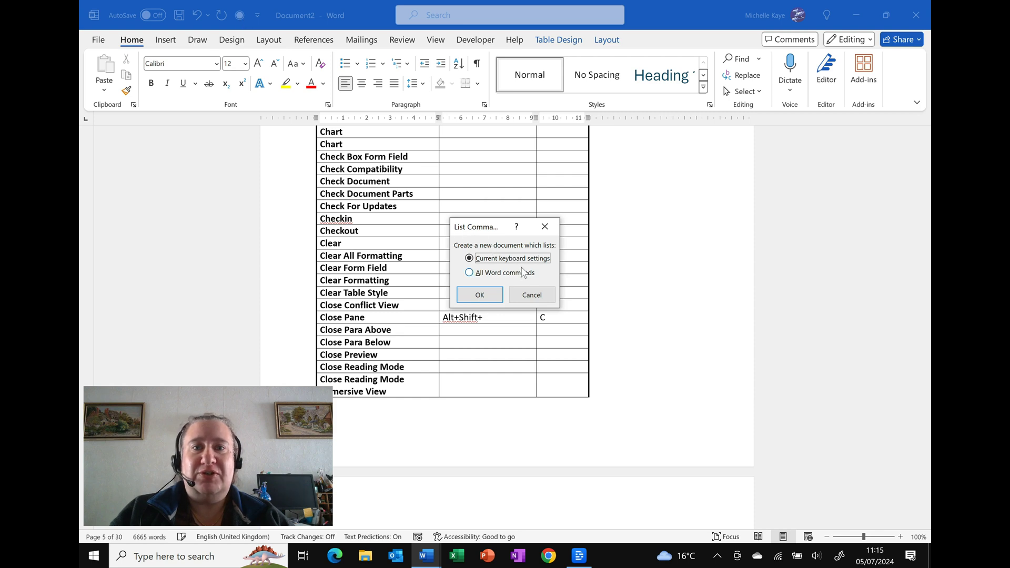
left_click(477, 294)
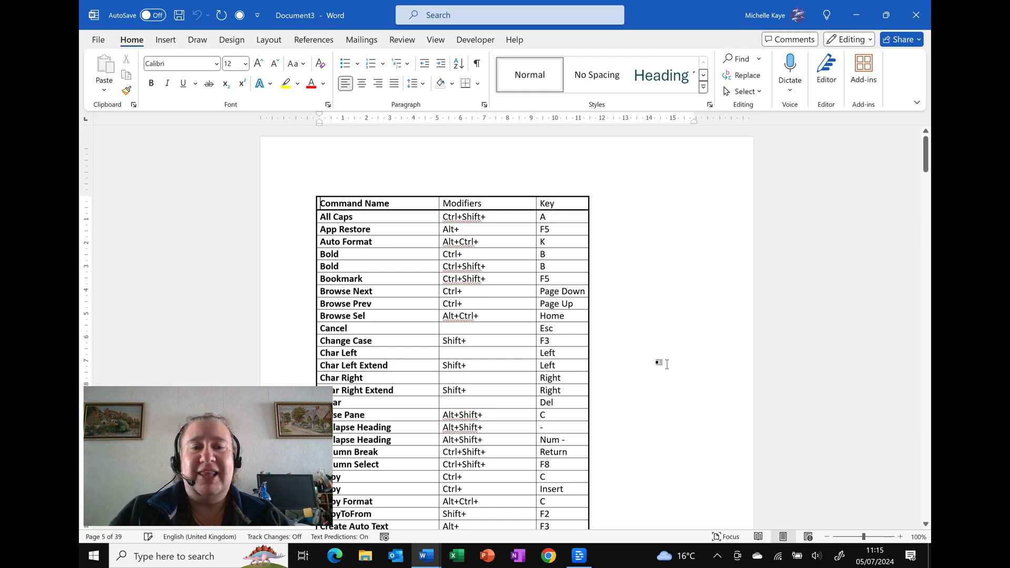
scroll(665, 364, "down", 2)
scroll(665, 363, "down", 3)
scroll(665, 364, "down", 3)
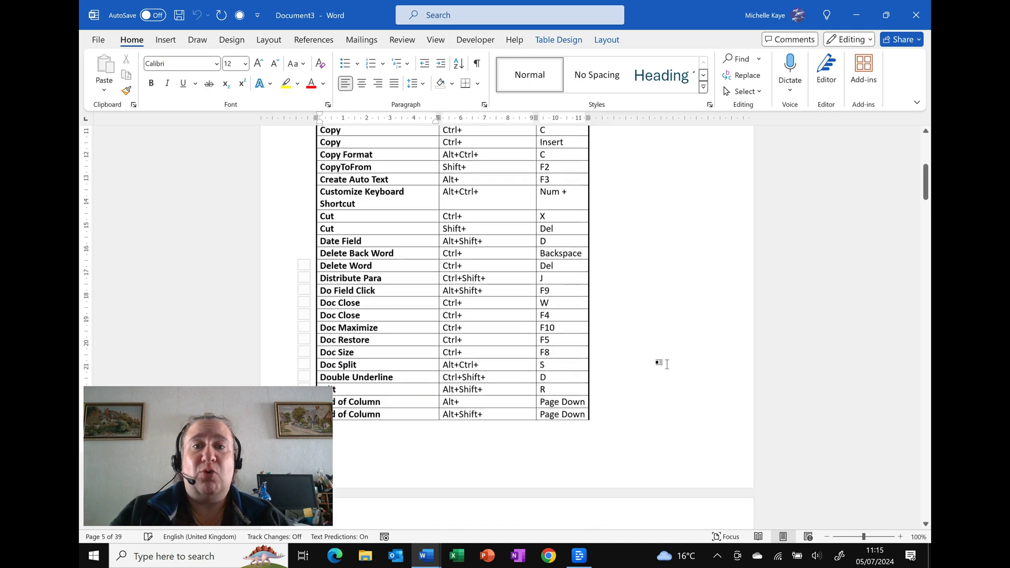
scroll(665, 364, "down", 1)
scroll(665, 363, "down", 2)
scroll(666, 365, "down", 3)
scroll(667, 364, "down", 4)
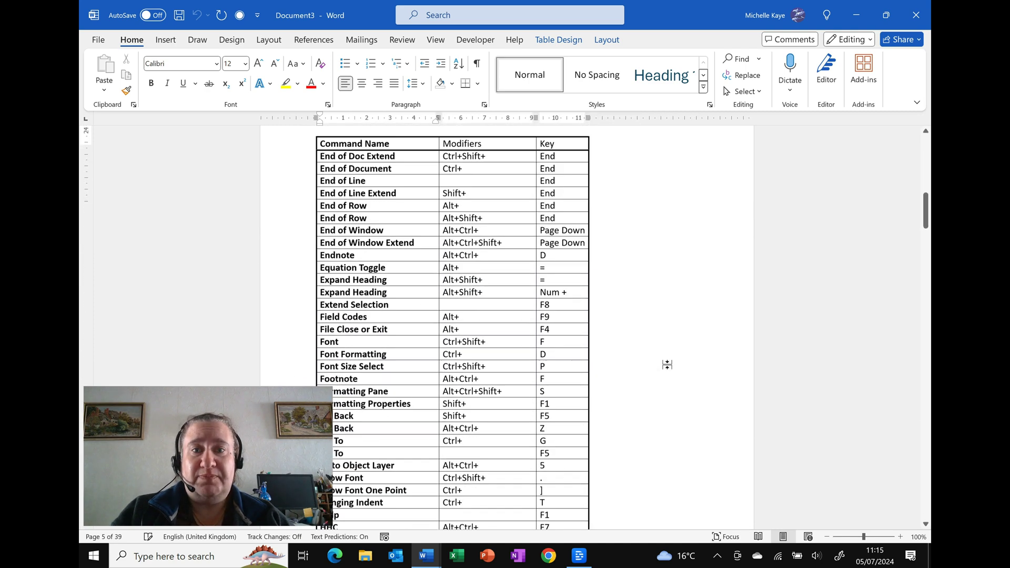
scroll(667, 365, "down", 6)
scroll(667, 364, "down", 5)
scroll(666, 365, "down", 1)
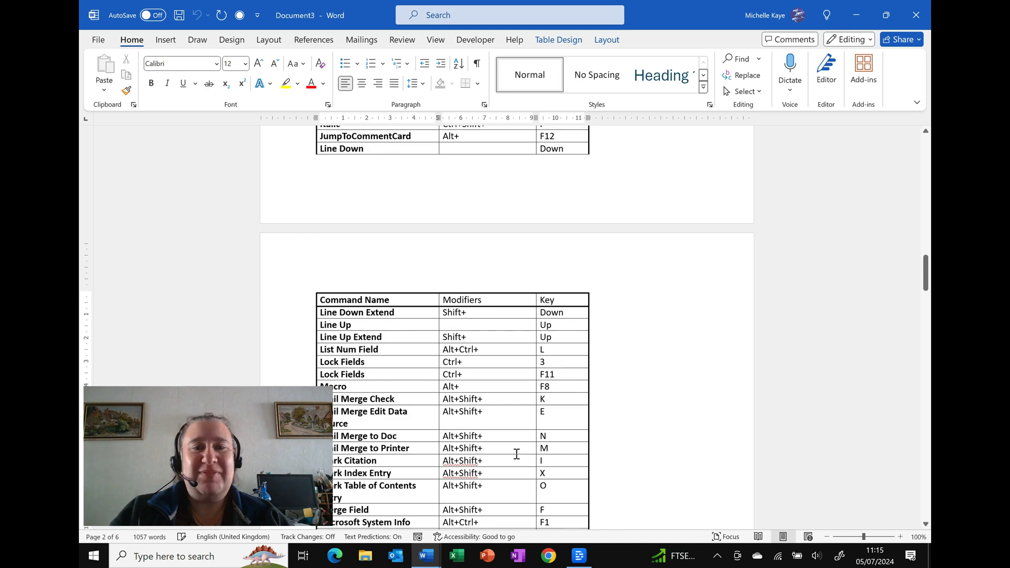
scroll(627, 401, "down", 2)
scroll(627, 401, "down", 4)
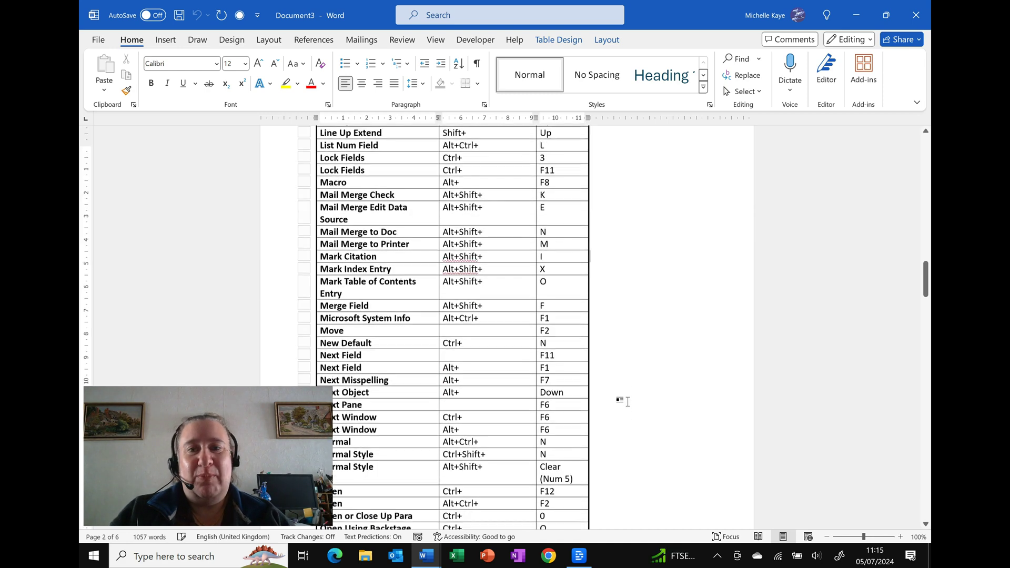
scroll(628, 400, "down", 7)
scroll(627, 401, "down", 6)
scroll(627, 400, "down", 6)
scroll(627, 401, "down", 6)
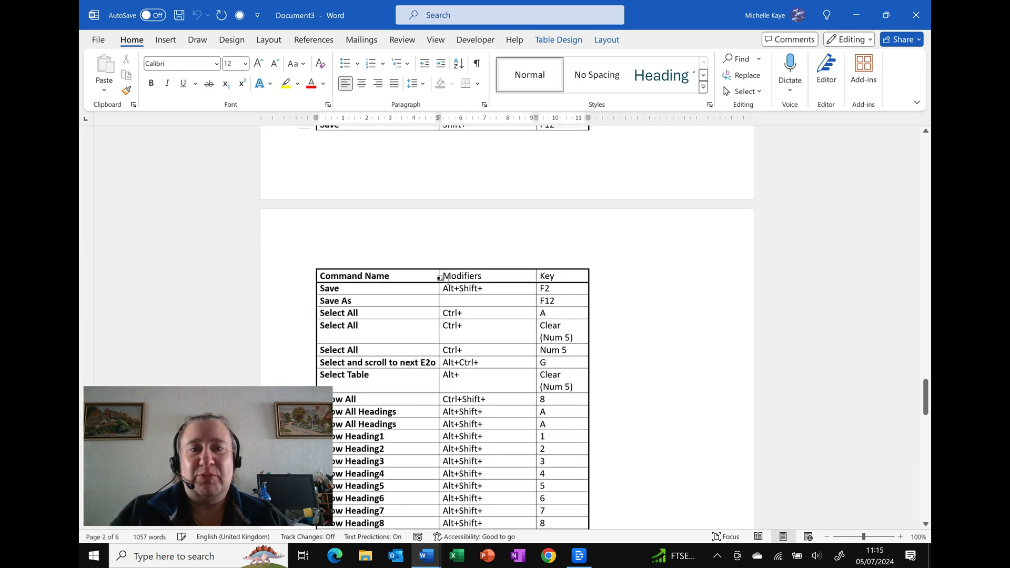
scroll(557, 350, "down", 2)
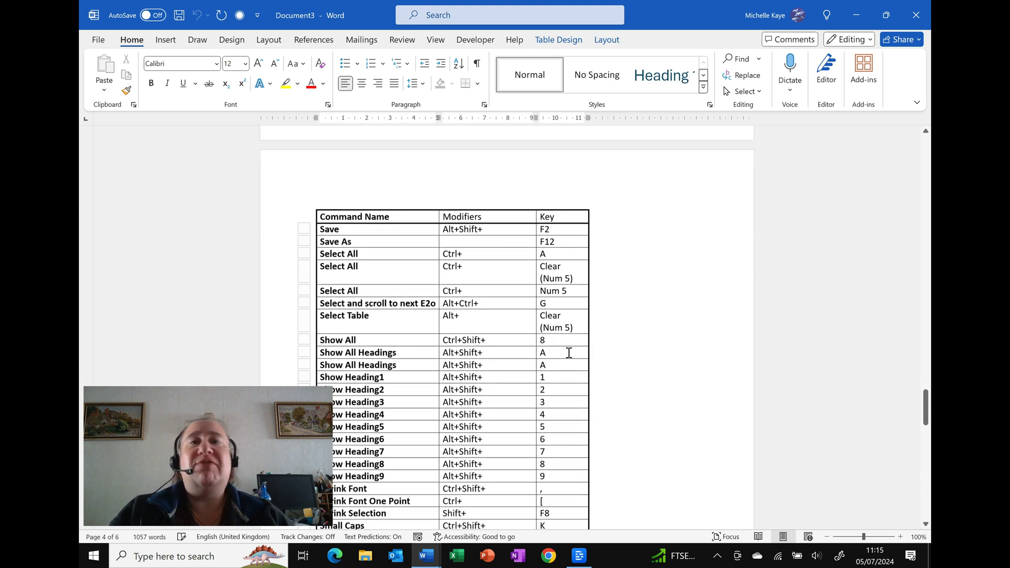
Step: Remove List Commands from the Quick Access Toolbar in Word Options and confirm
left_click(257, 16)
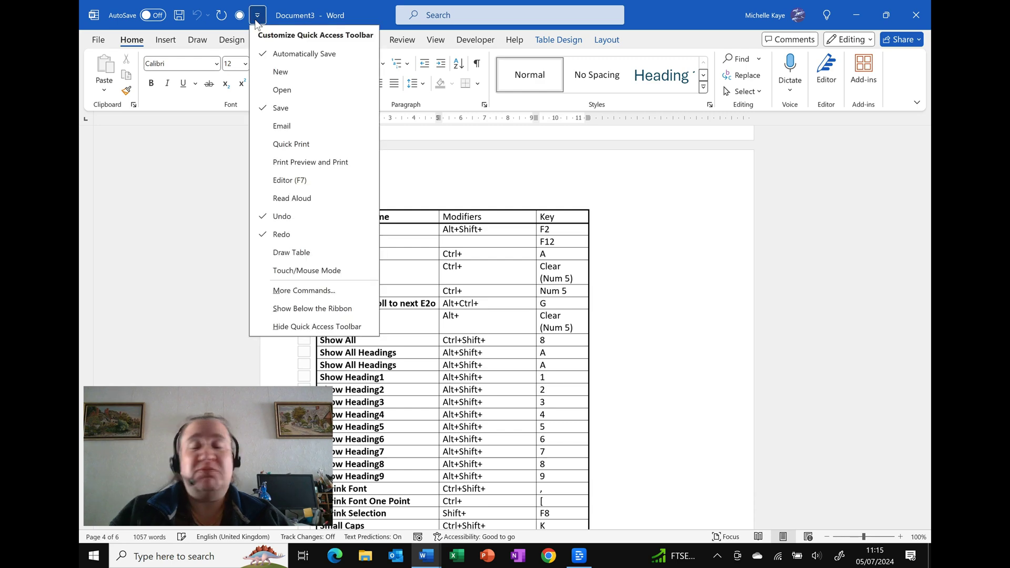
left_click(318, 292)
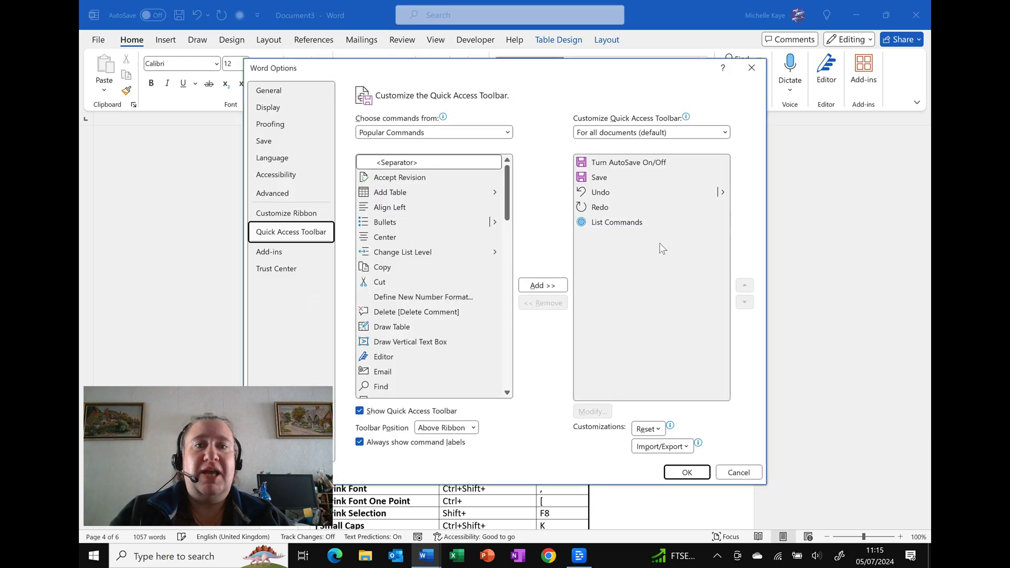
left_click(643, 227)
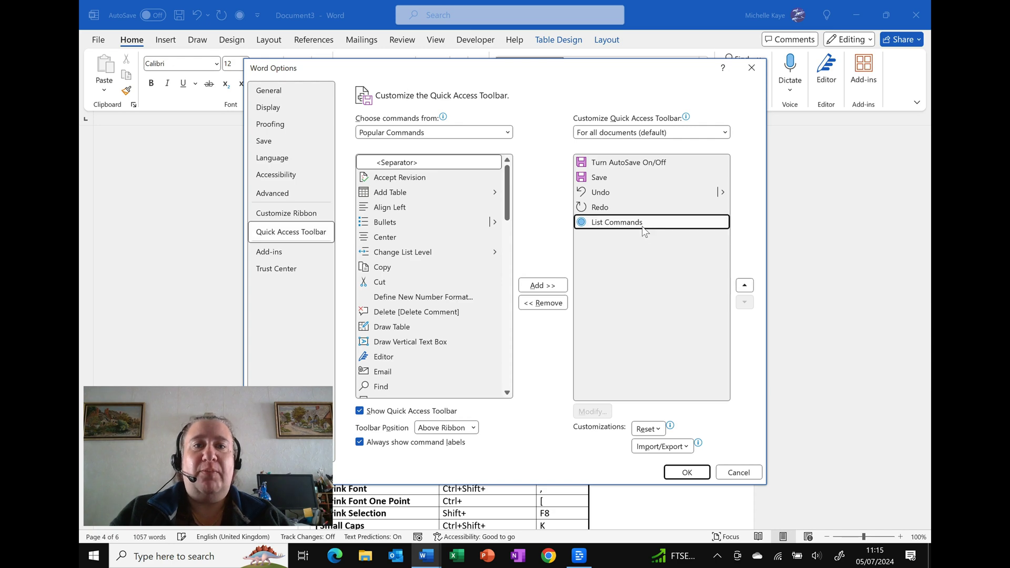
left_click(544, 303)
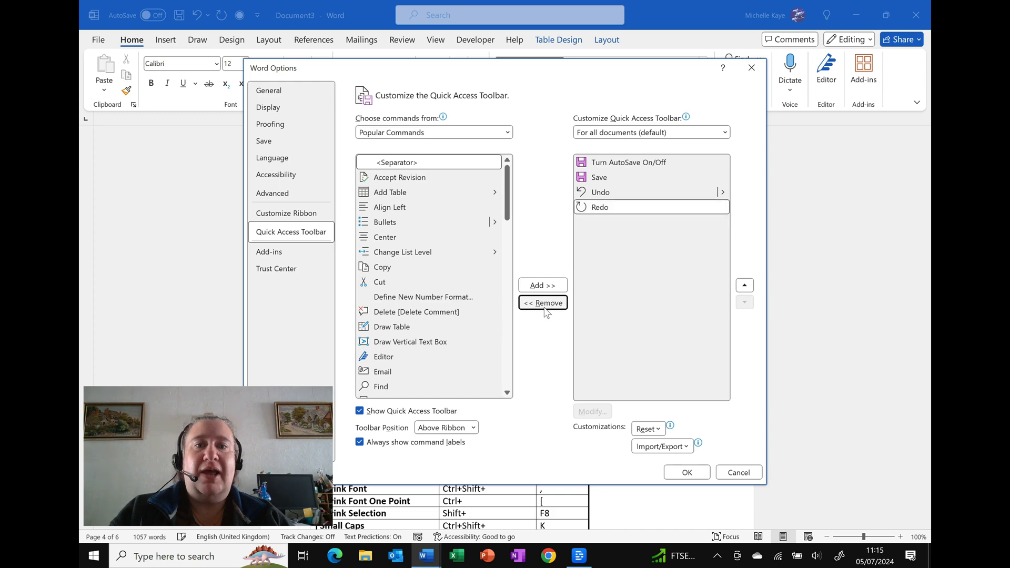
left_click(686, 473)
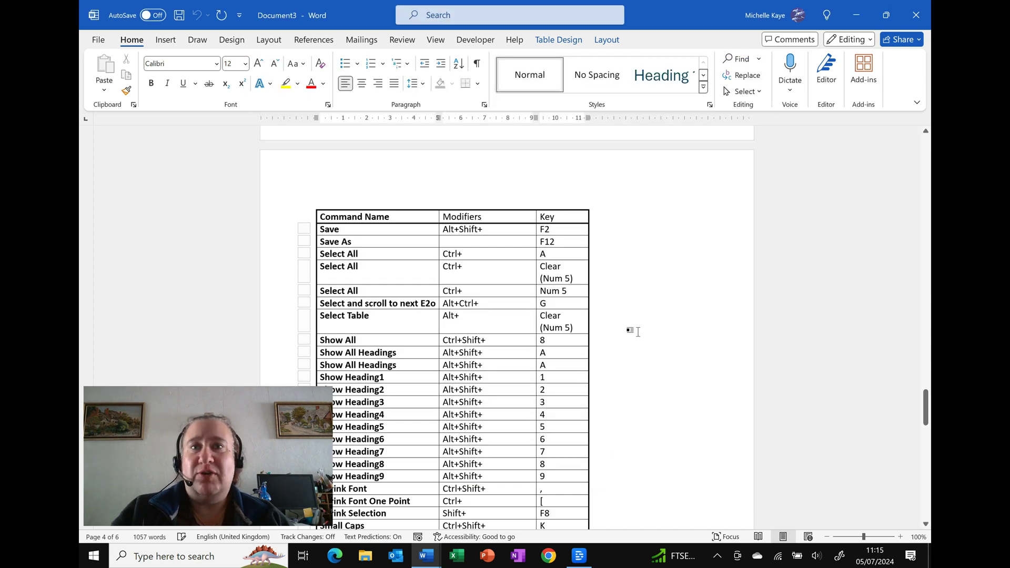